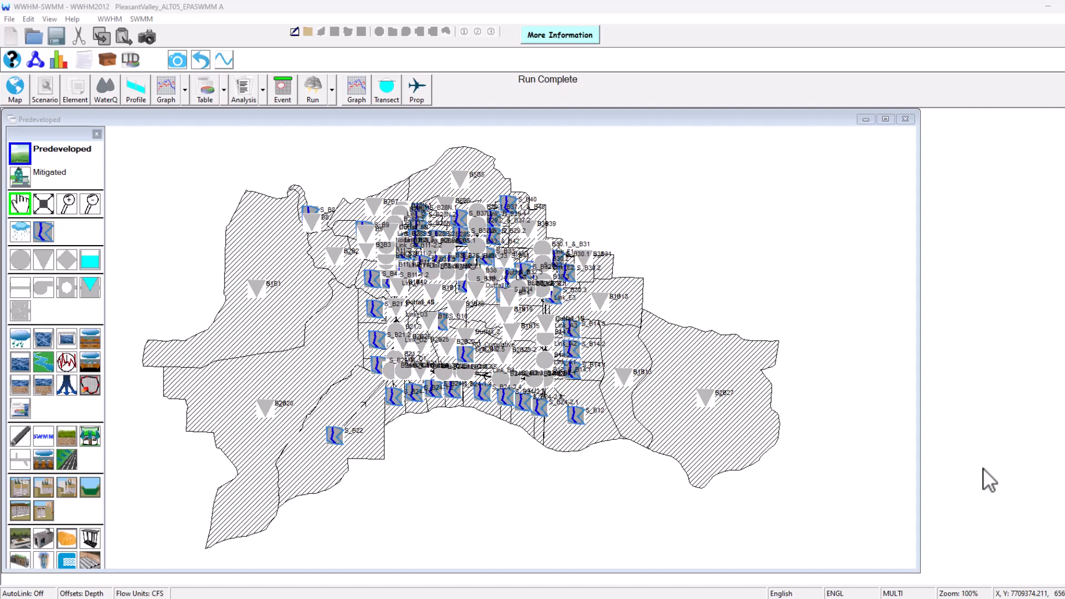
Step: Examine the Predeveloped drainage network map, including the junctions, links and subbasins around Link_F3 and the B35 nodes
left_click(481, 471)
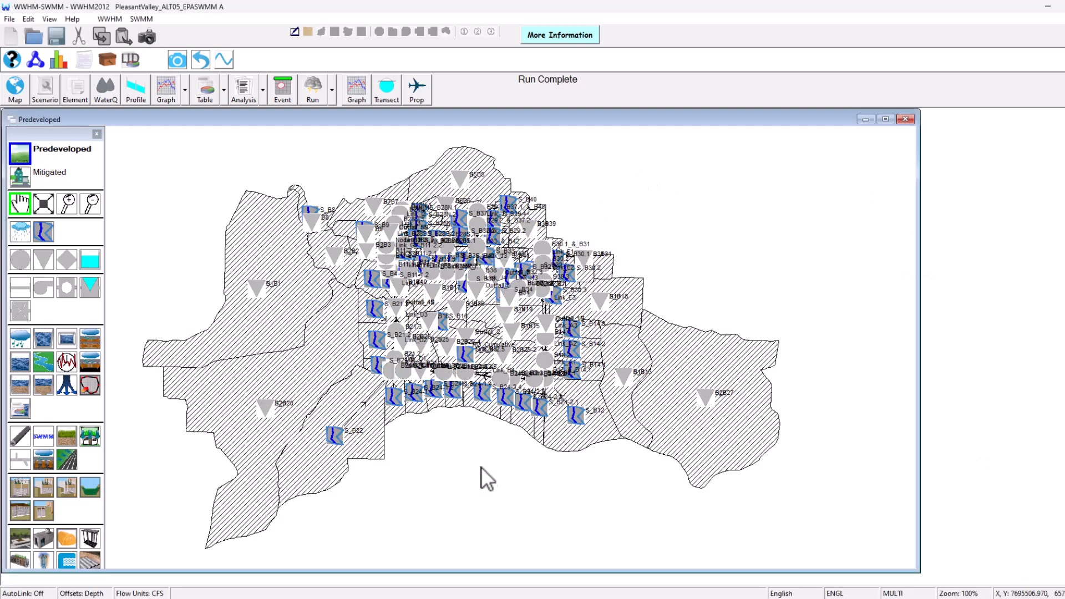
scroll(482, 471, "up", 2)
scroll(478, 439, "up", 8)
left_click_drag(562, 296, 689, 397)
left_click_drag(463, 269, 480, 370)
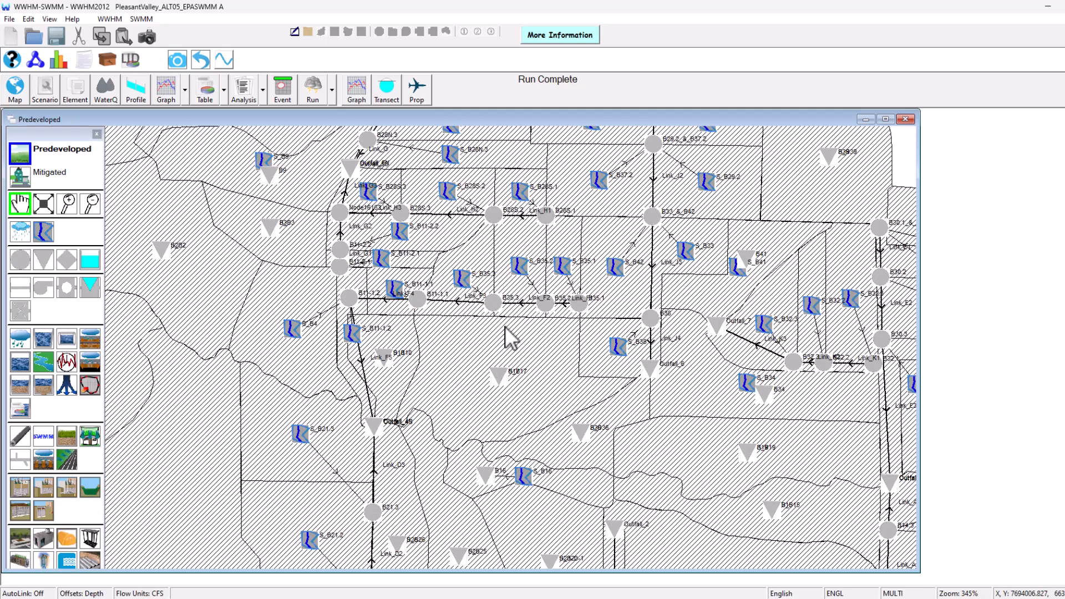
scroll(508, 339, "up", 4)
left_click(508, 282)
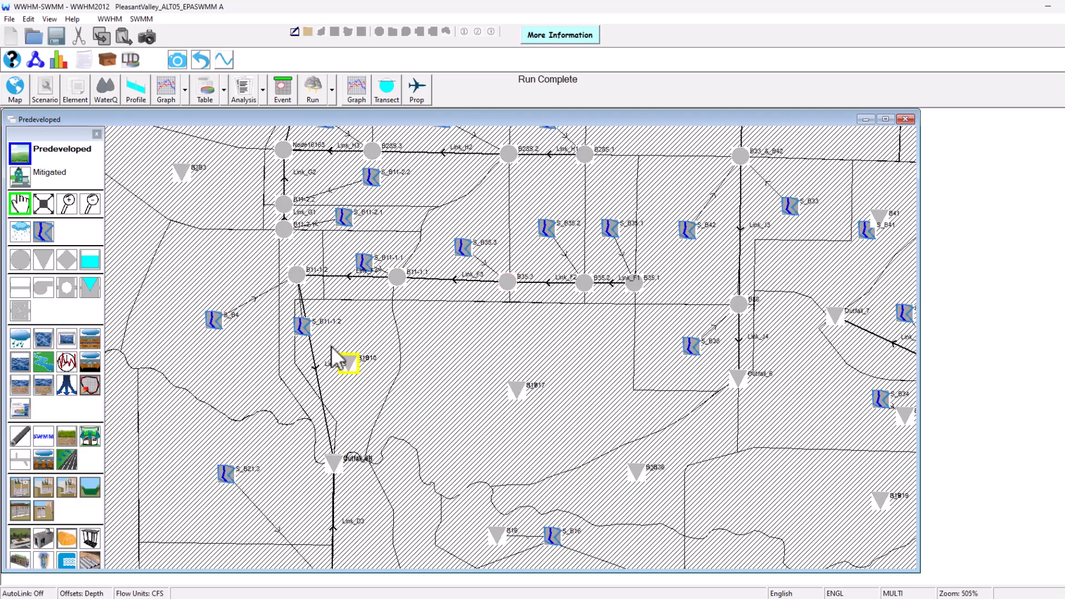
scroll(507, 305, "down", 7)
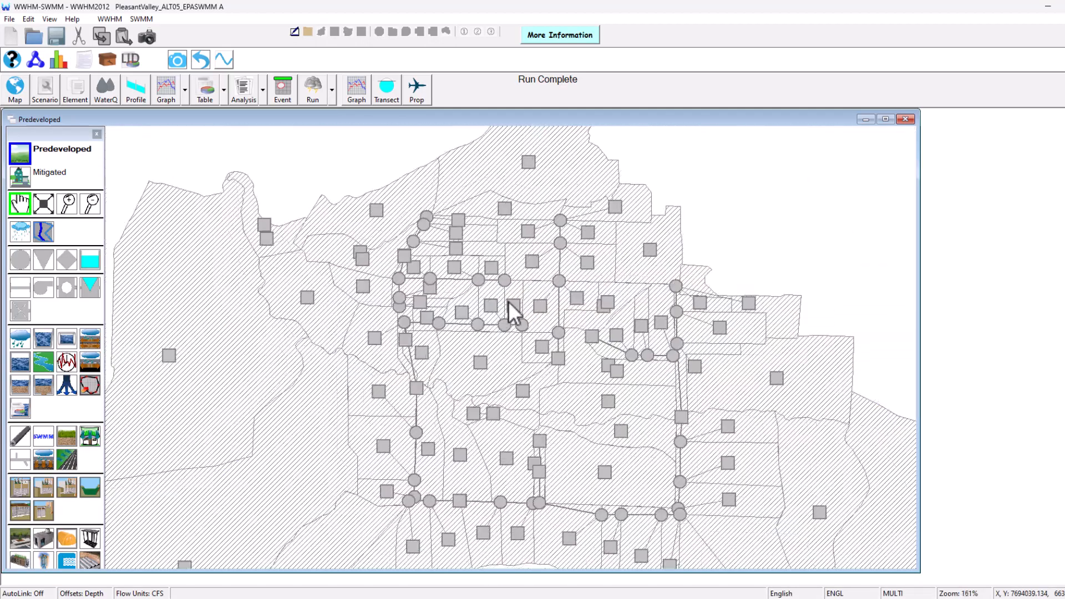
left_click_drag(511, 349, 488, 305)
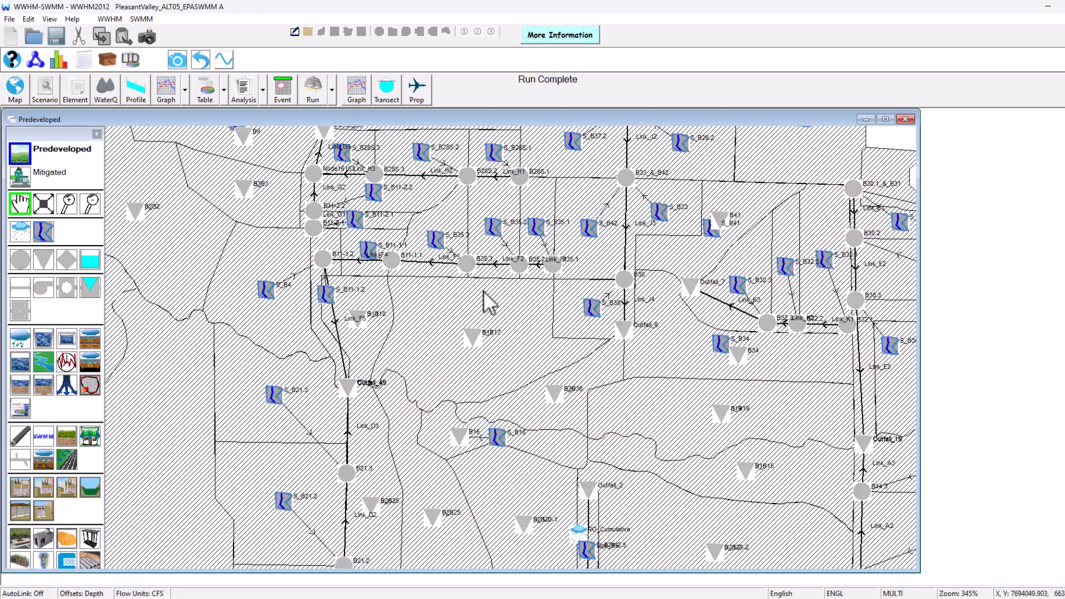
scroll(483, 284, "down", 1)
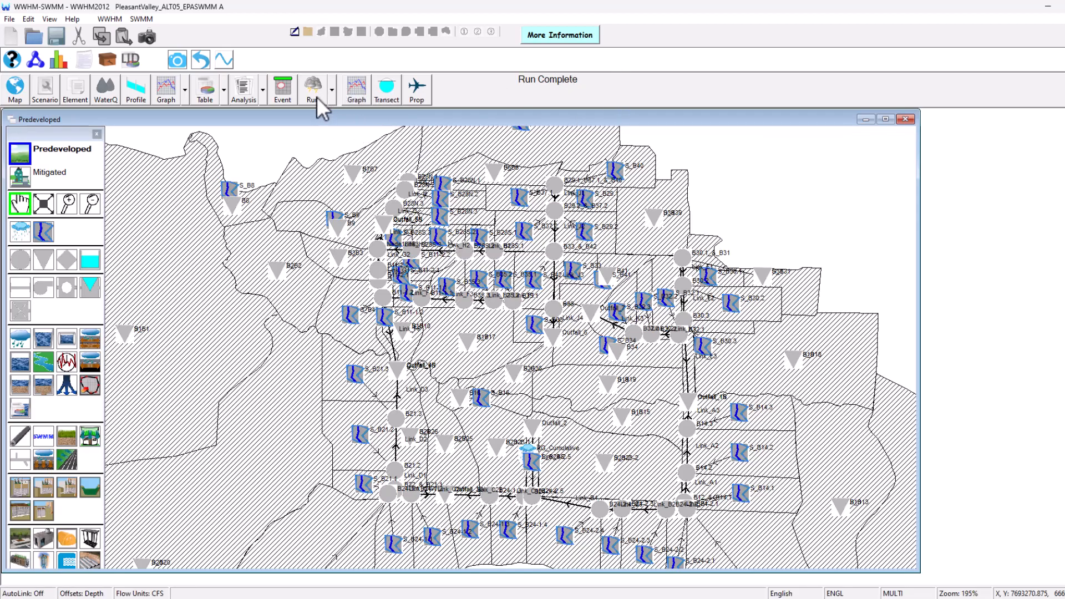
Step: Review the Event Analysis and Global Events windows for the December 2015 storm event and close both
left_click(287, 98)
left_click(304, 127)
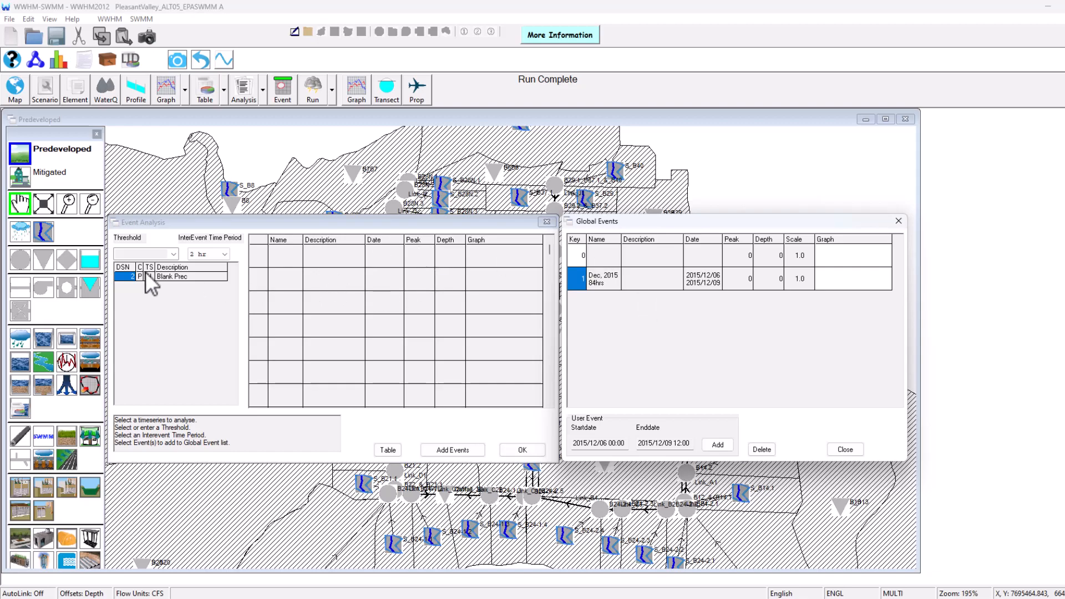
left_click(546, 222)
left_click(899, 222)
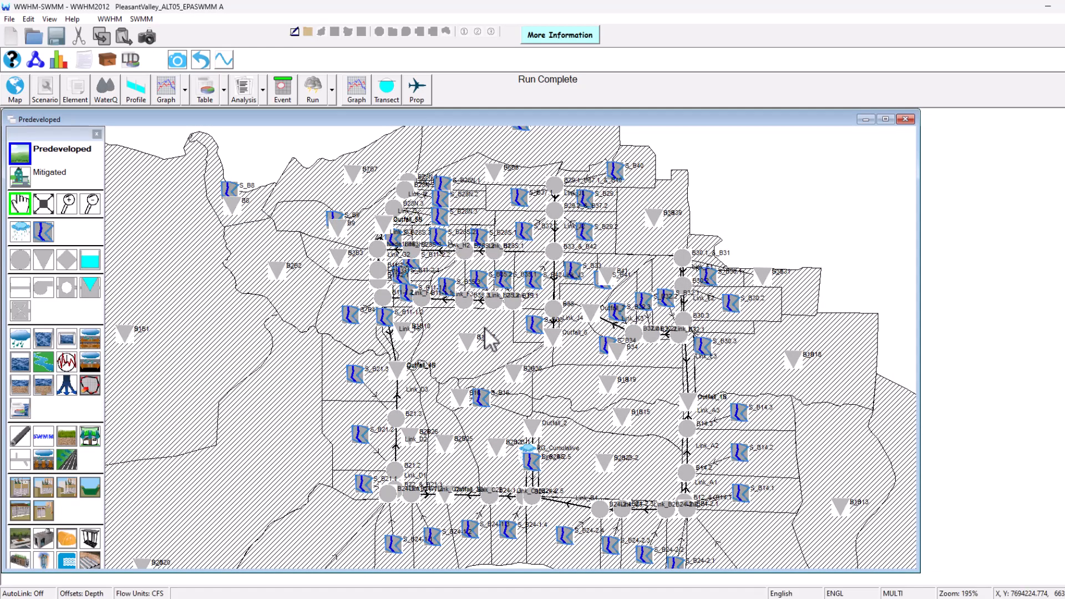
Step: View result graphs for network elements, including junction B28N.3, subbasin S_B11-1.1 and conduit Link_F5
left_click(358, 96)
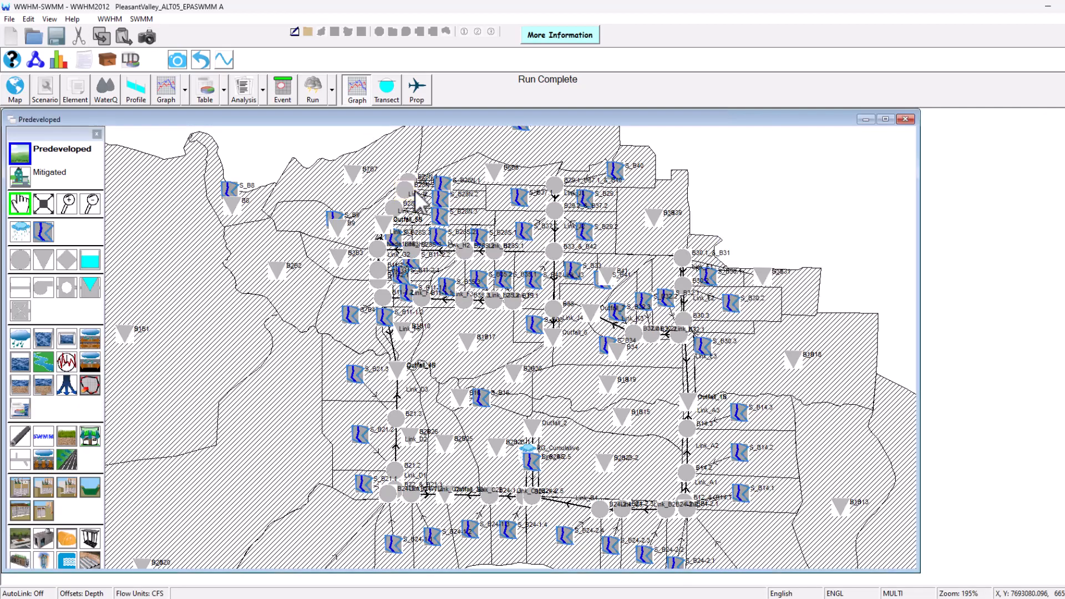
left_click(395, 209)
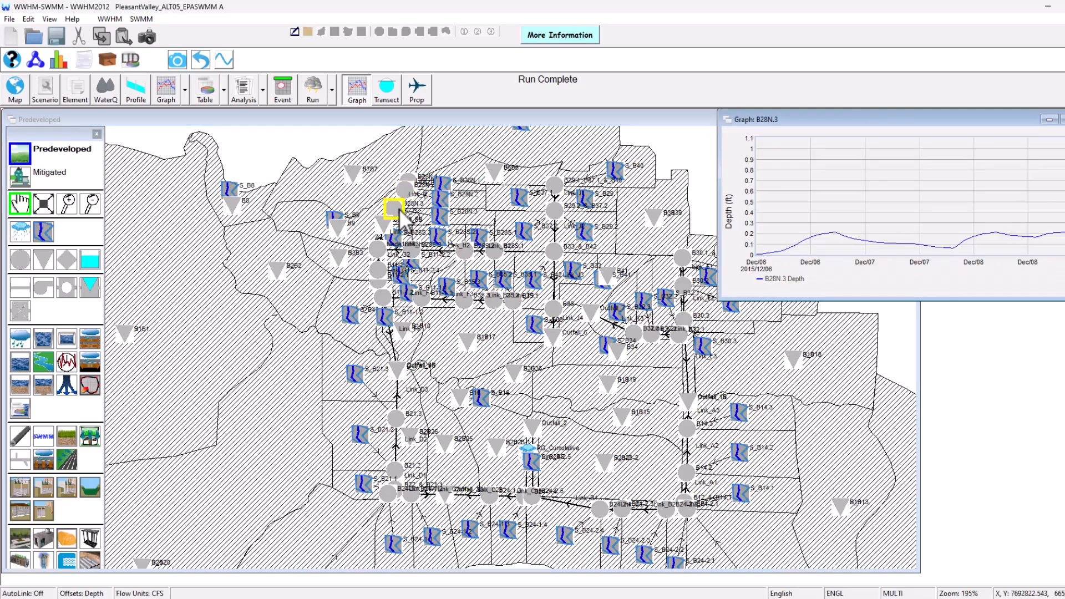
left_click(383, 225)
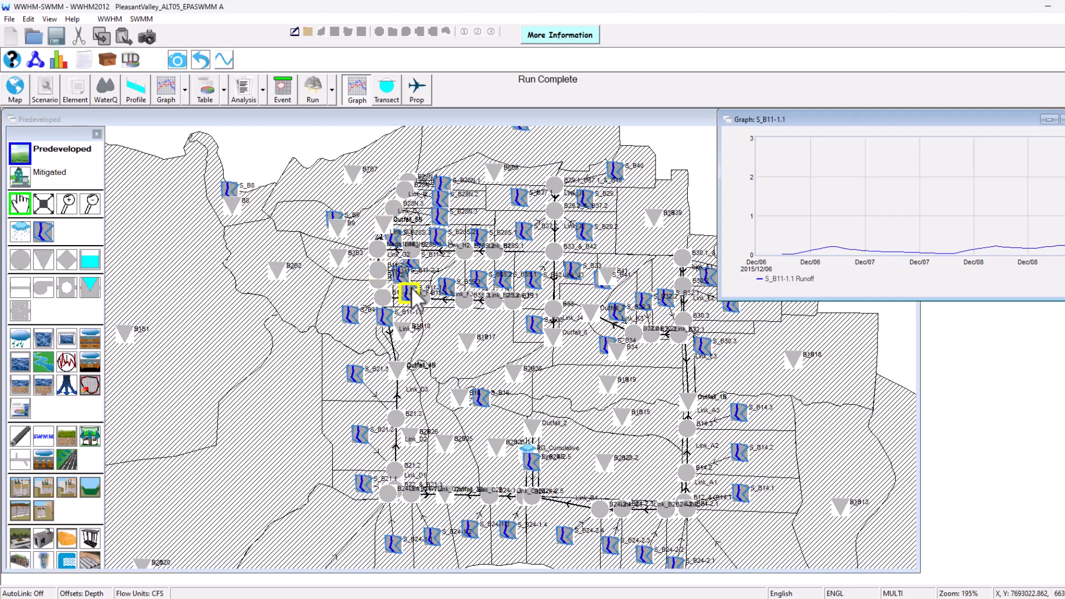
mouse_move(392, 348)
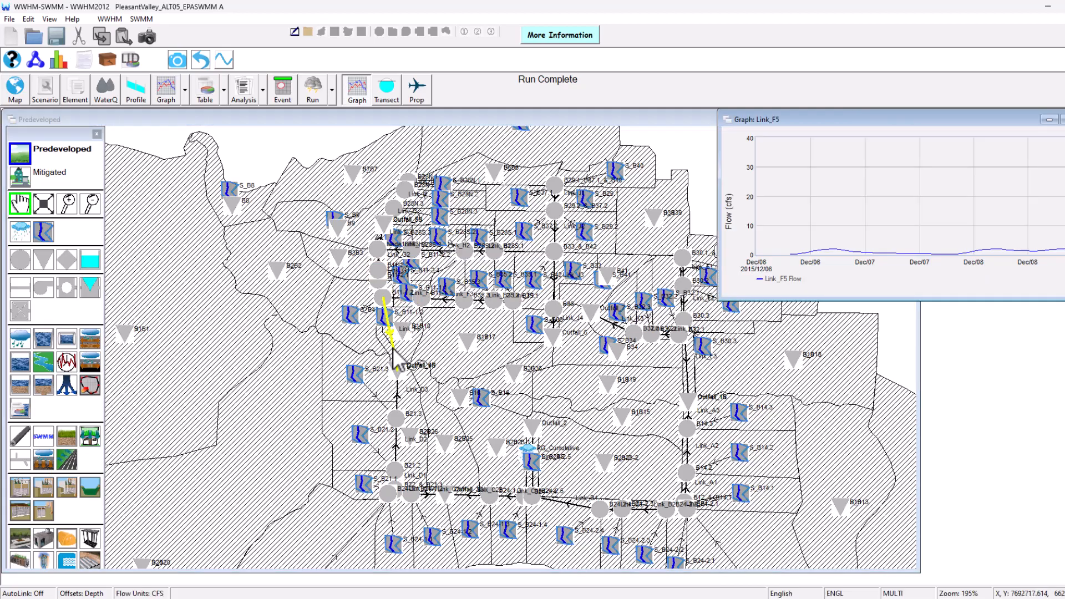
mouse_move(397, 368)
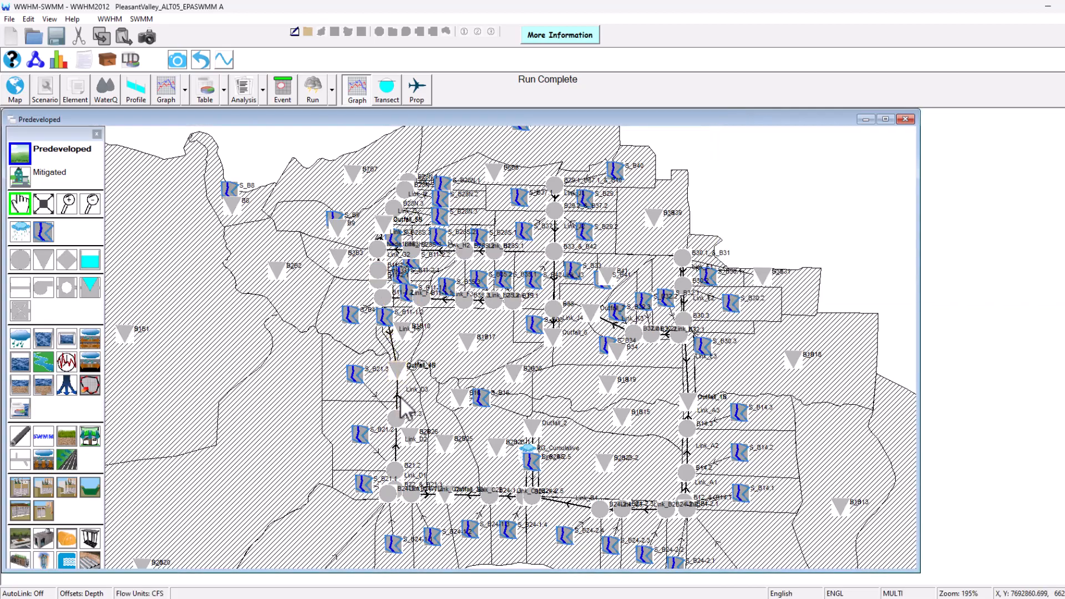
mouse_move(364, 381)
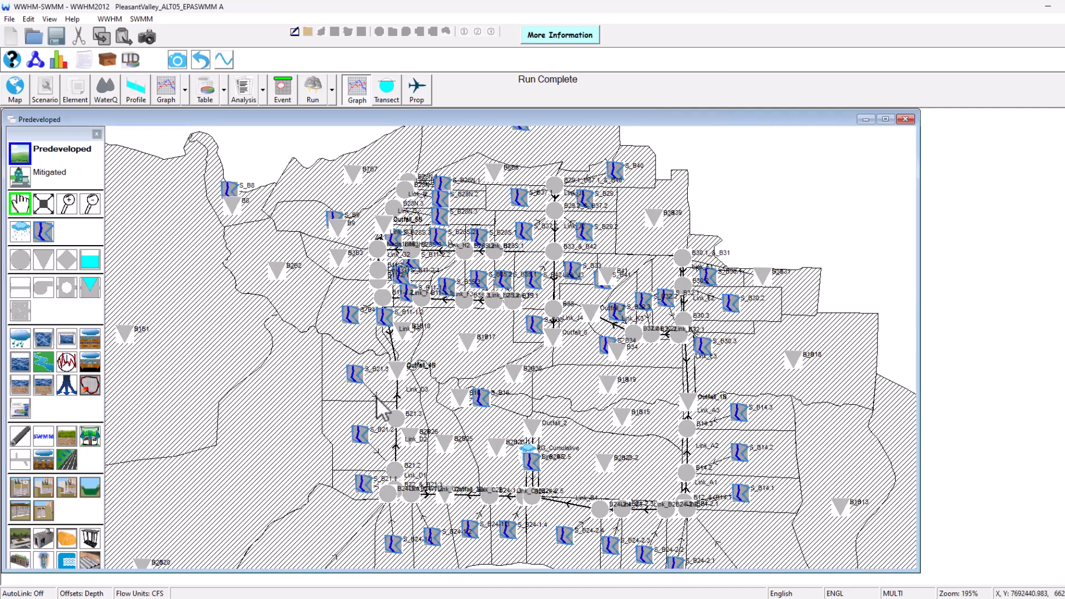
Step: Inspect the water-level cross sections along the Link_F line, including conduits Link_F3 and Link_F5
scroll(487, 347, "up", 5)
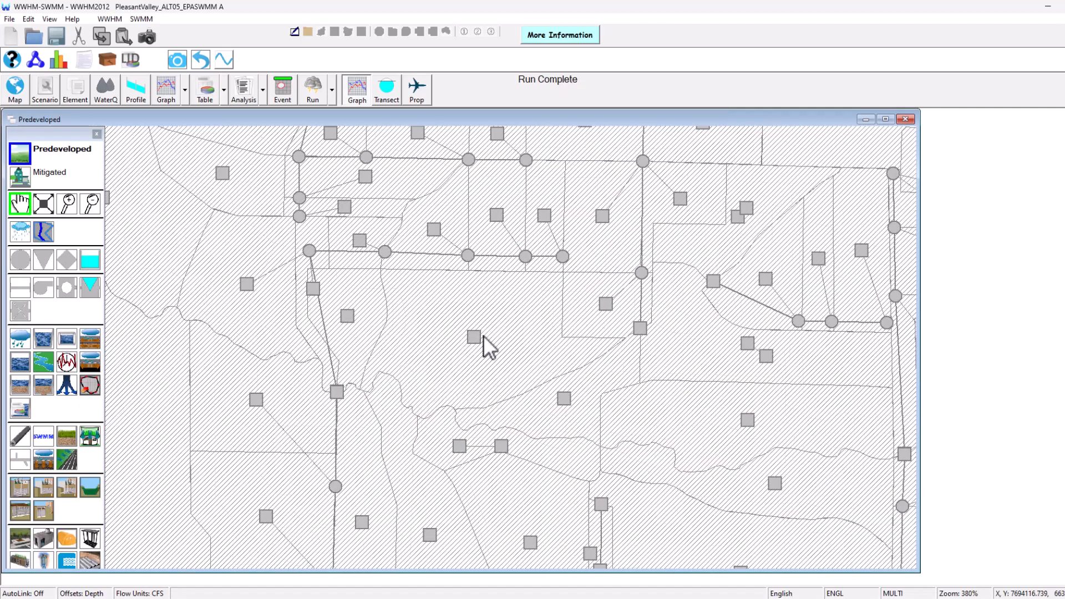
scroll(463, 386, "up", 1)
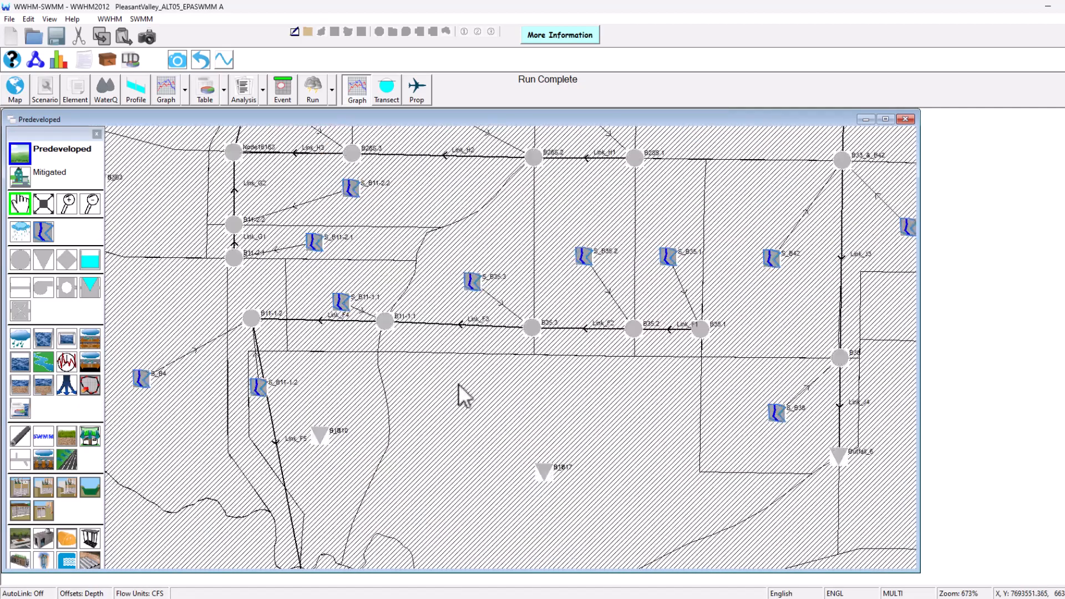
left_click_drag(456, 388, 511, 375)
mouse_move(310, 314)
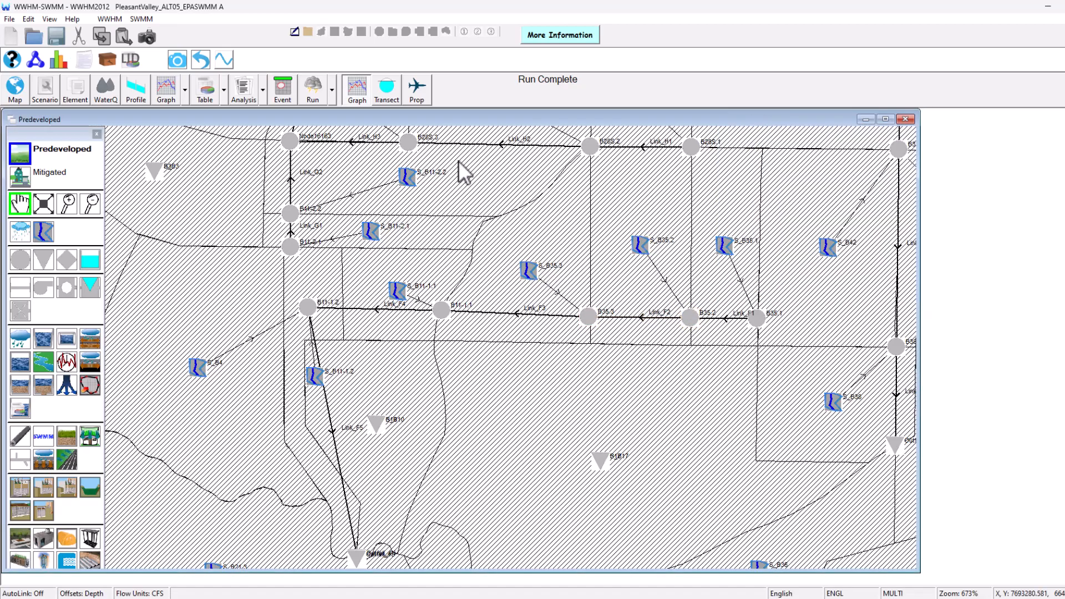
left_click(391, 94)
mouse_move(482, 312)
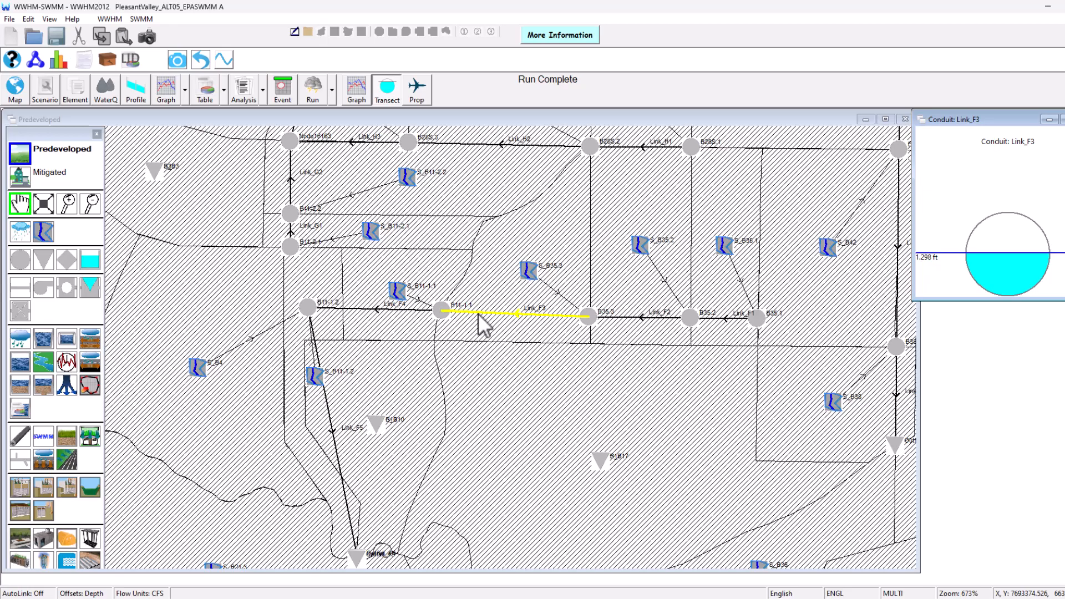
left_click(441, 310)
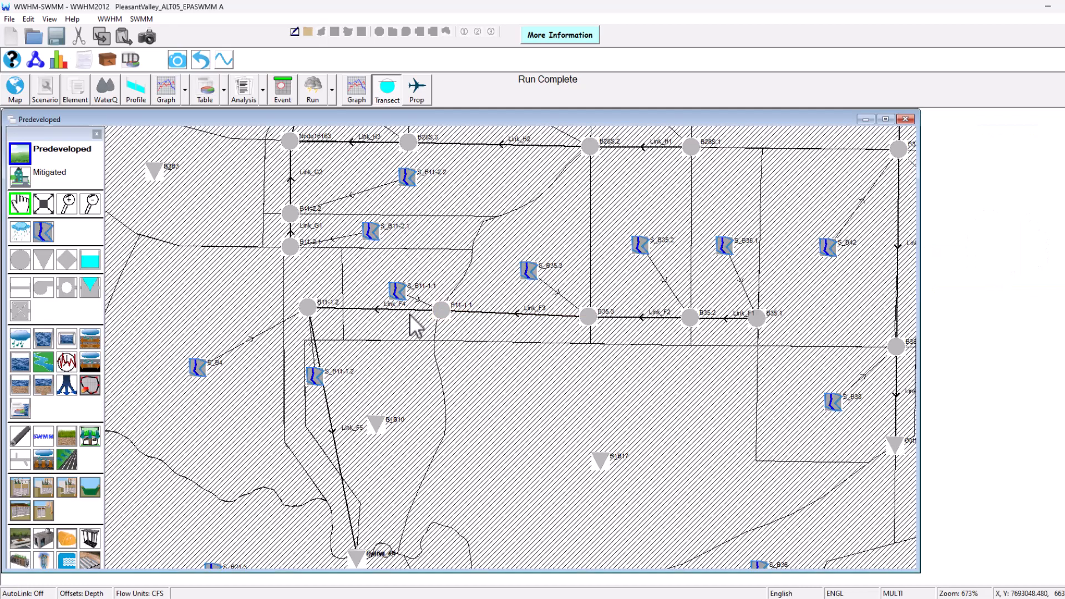
left_click(379, 320)
left_click(316, 376)
left_click(332, 430)
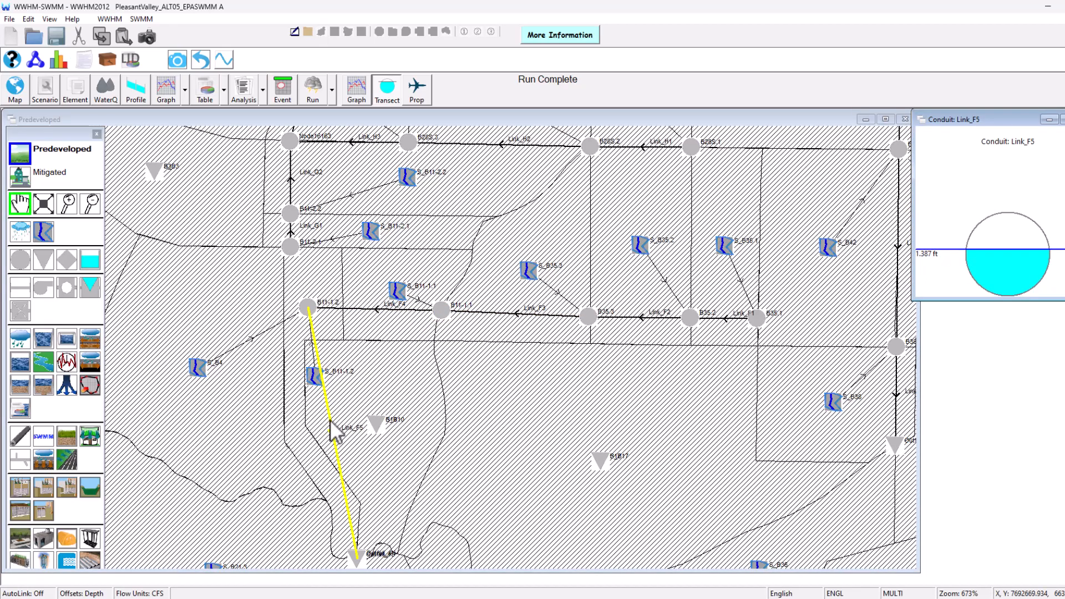
left_click(340, 245)
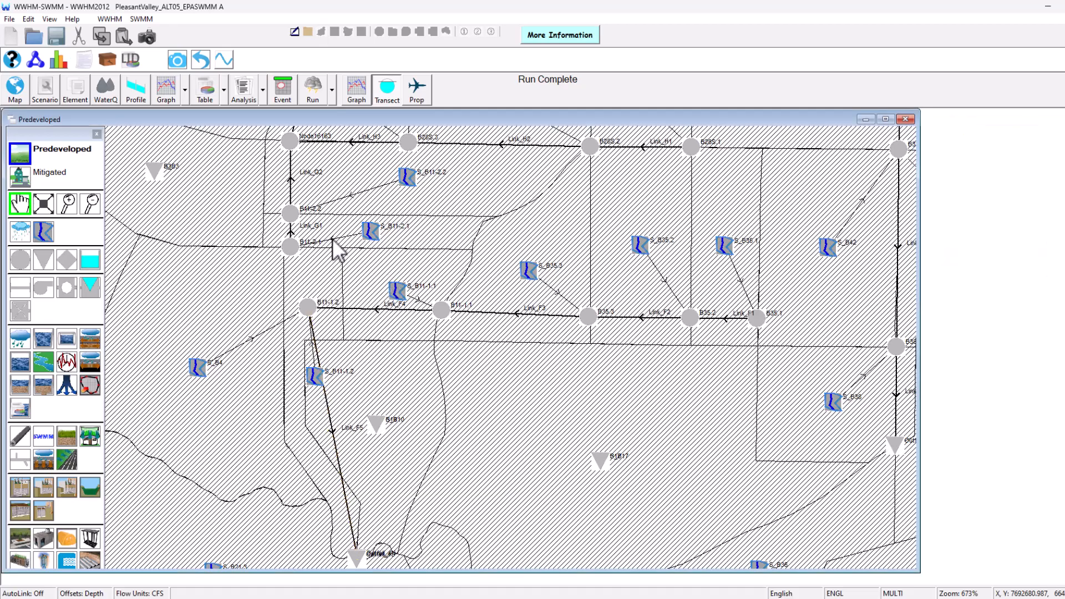
Step: Inspect the water-level cross sections around junction B28S.2 in the northern part of the network
scroll(451, 179, "down", 4)
left_click_drag(494, 179, 409, 347)
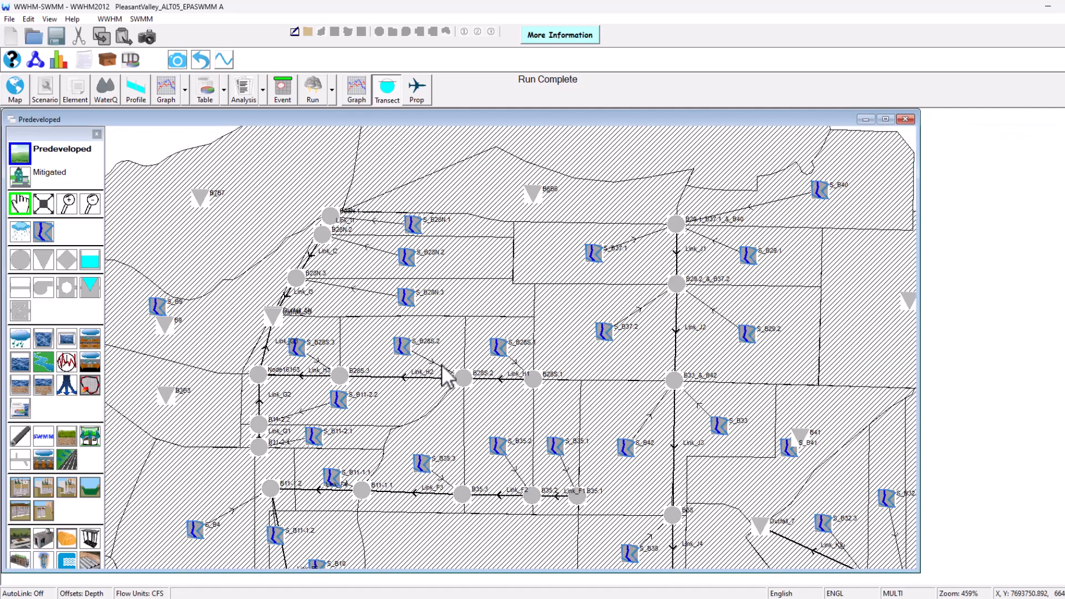
left_click(395, 96)
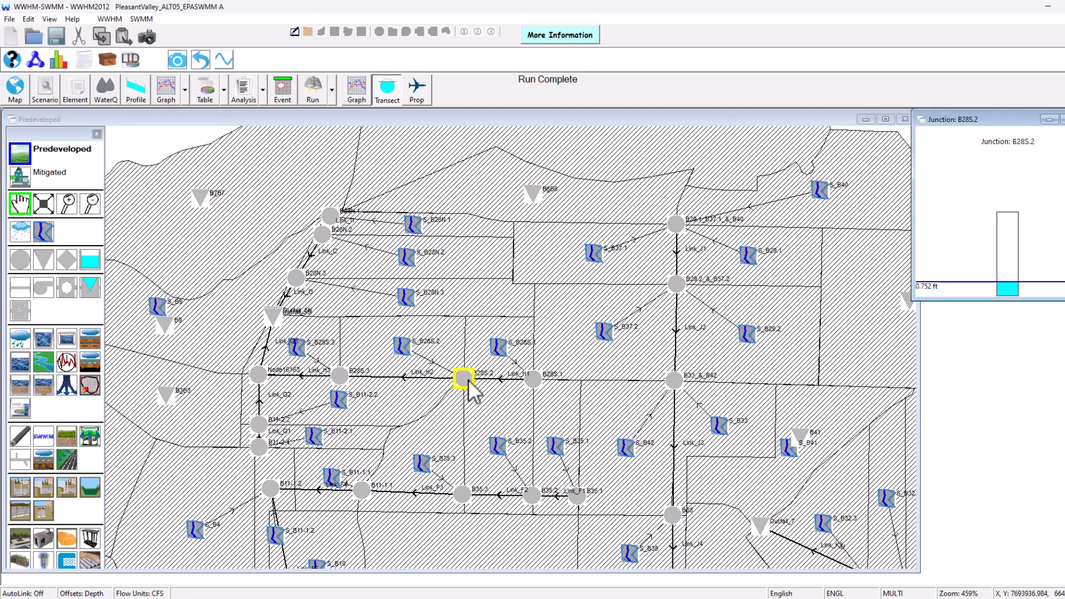
mouse_move(495, 380)
mouse_move(460, 378)
Step: View the depth graph of junction B33_&_B42 and the cross section of Outfall_5S
left_click(357, 90)
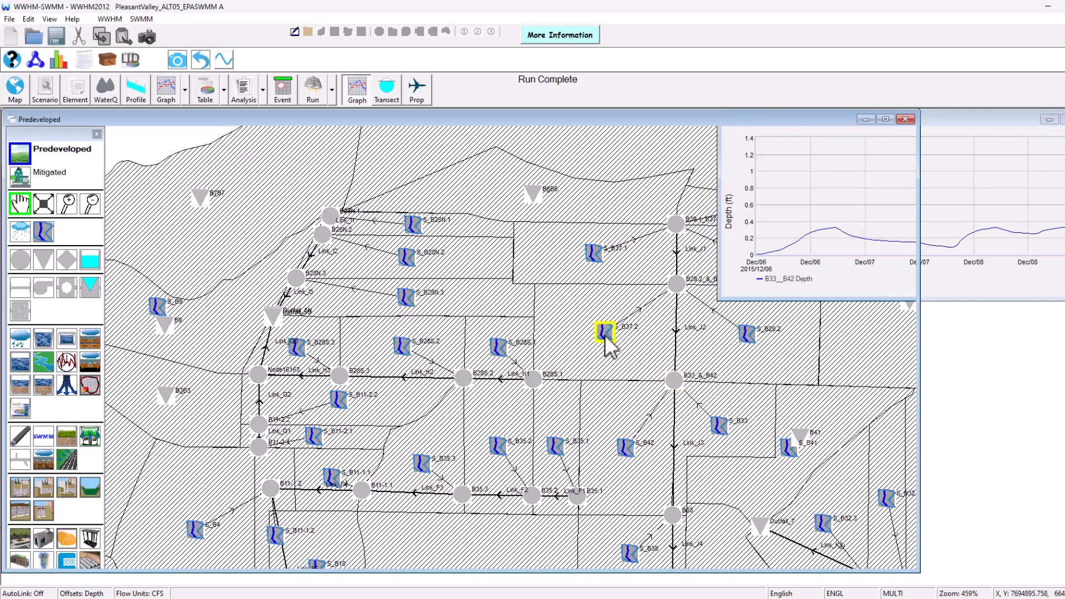
left_click(380, 93)
mouse_move(282, 331)
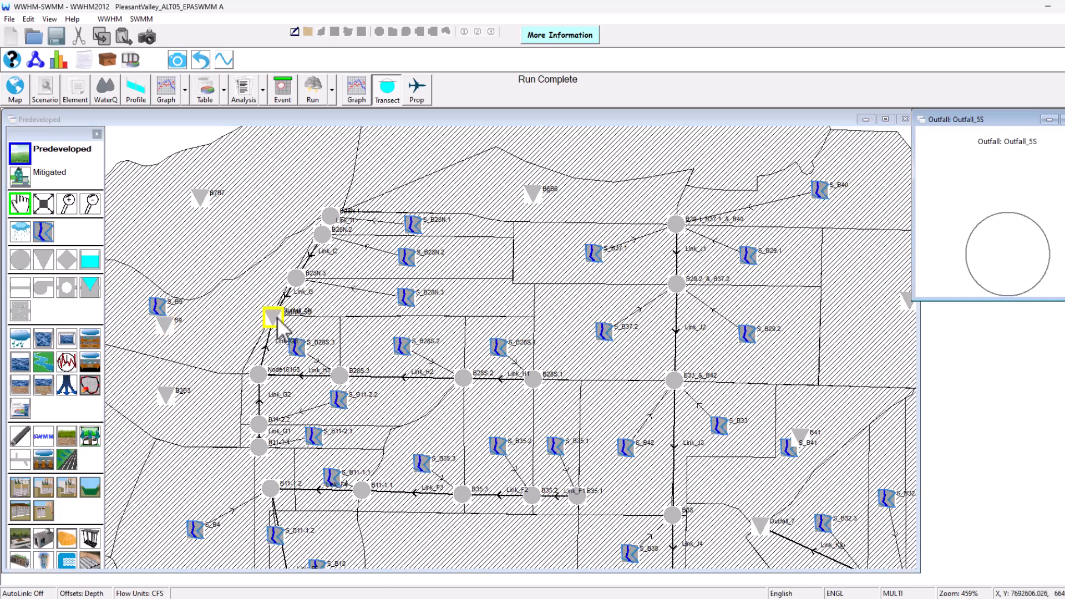
mouse_move(535, 381)
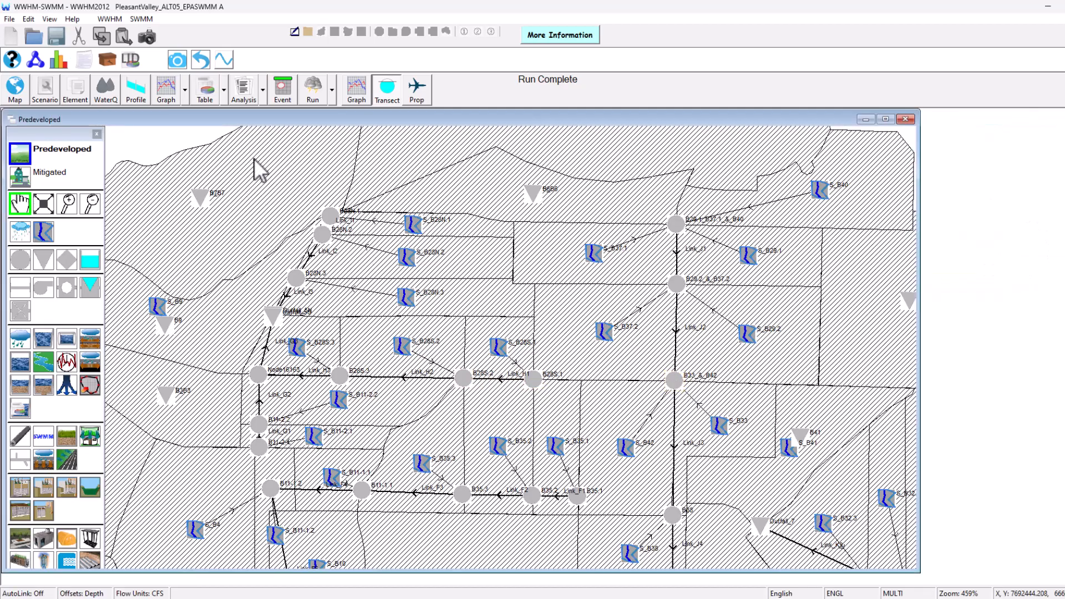
Step: Create a water elevation profile plot with start node B11-1.1 and end node B35.2
left_click(136, 92)
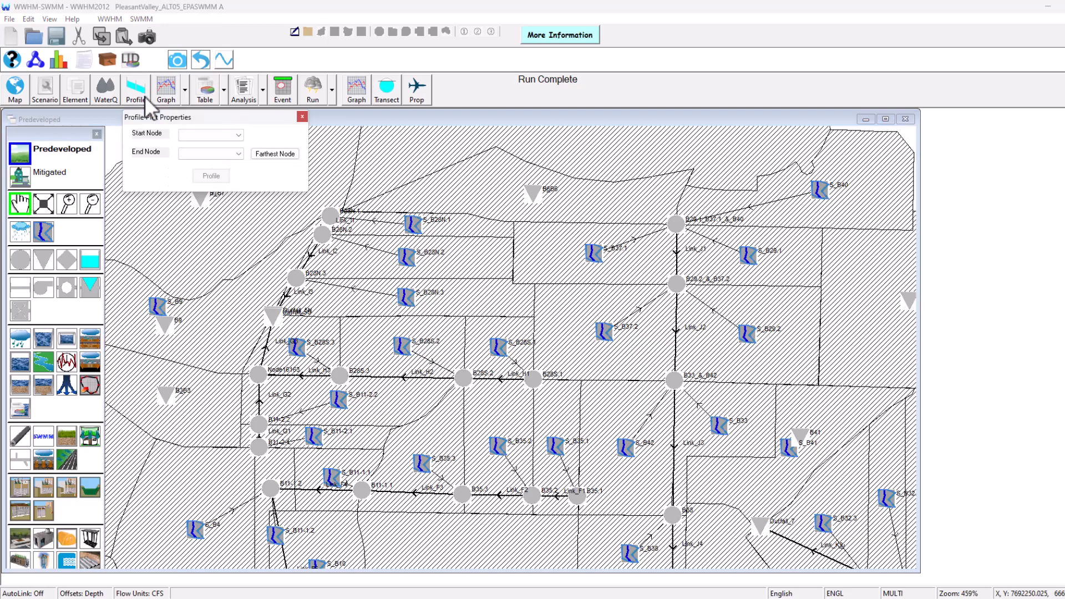
left_click(243, 134)
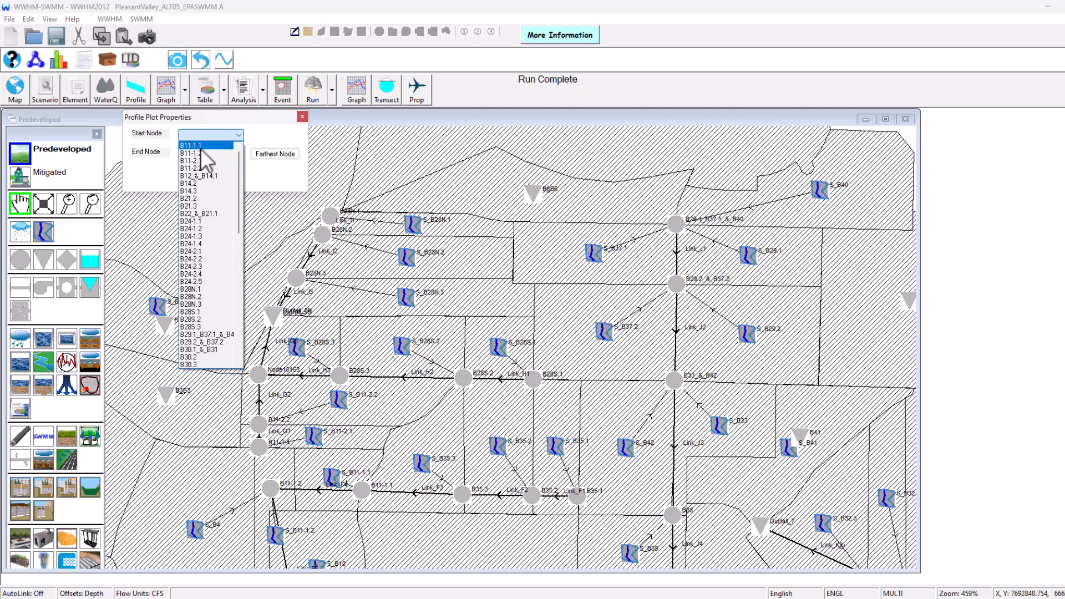
left_click(202, 146)
left_click(238, 153)
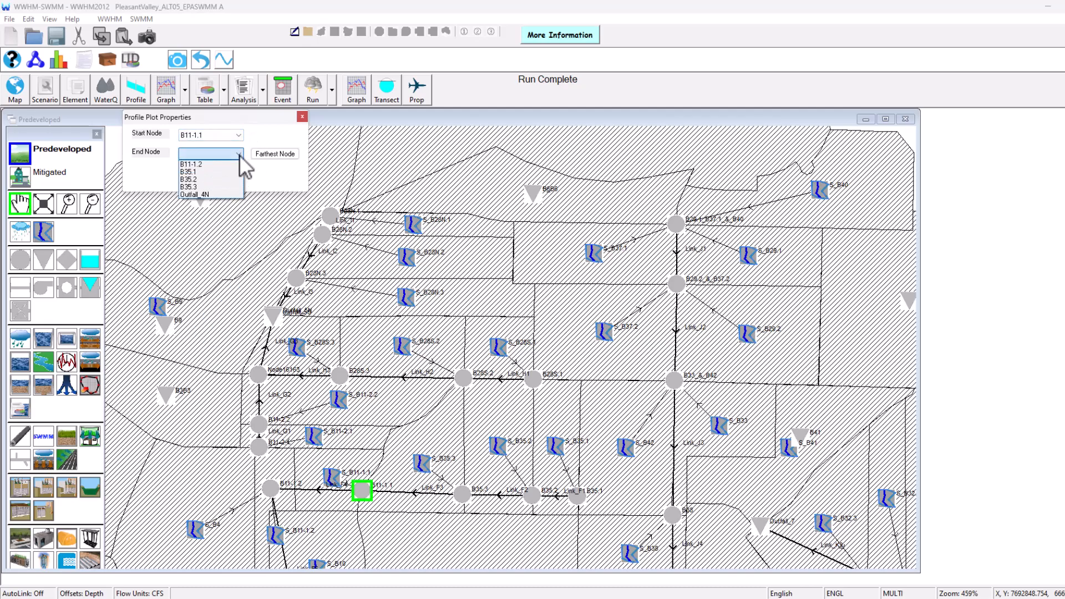
left_click(217, 179)
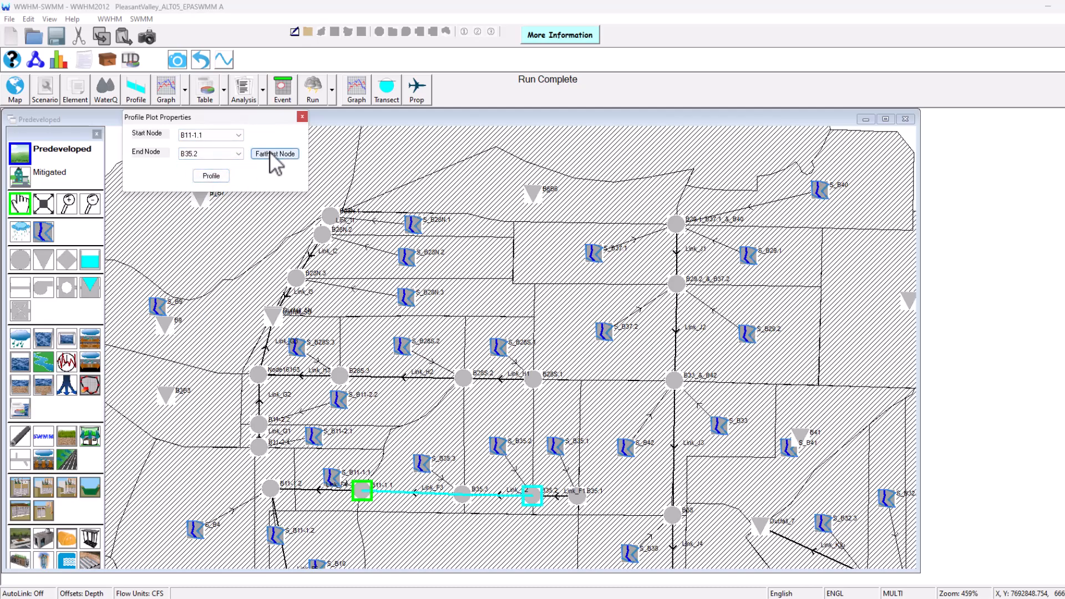
left_click(210, 175)
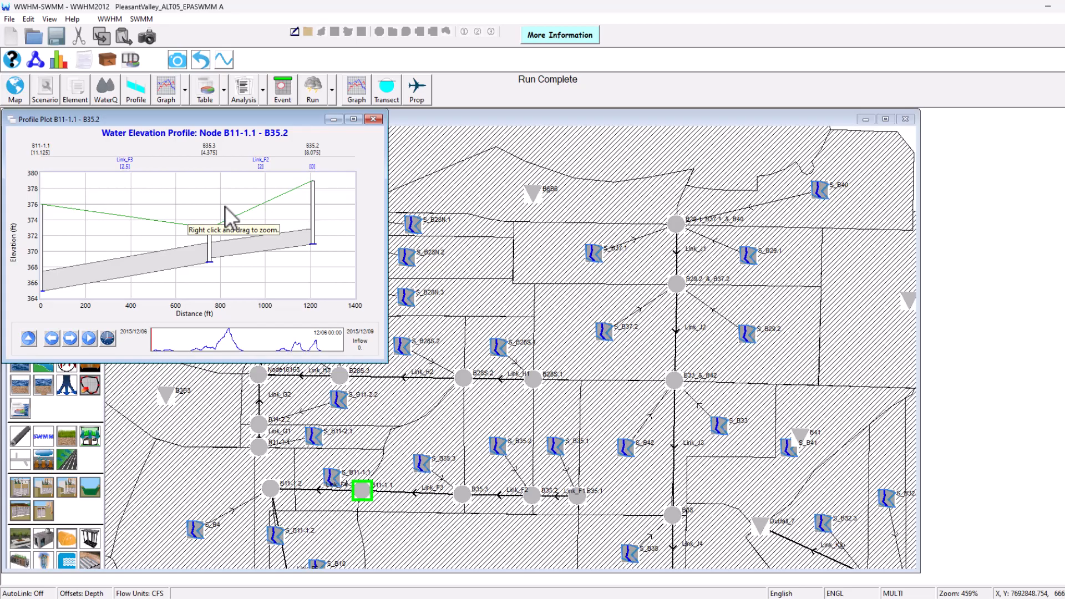
Step: Play the water elevation profile animation at a faster speed and move its time to the main inflow peak
left_click_drag(224, 122, 367, 109)
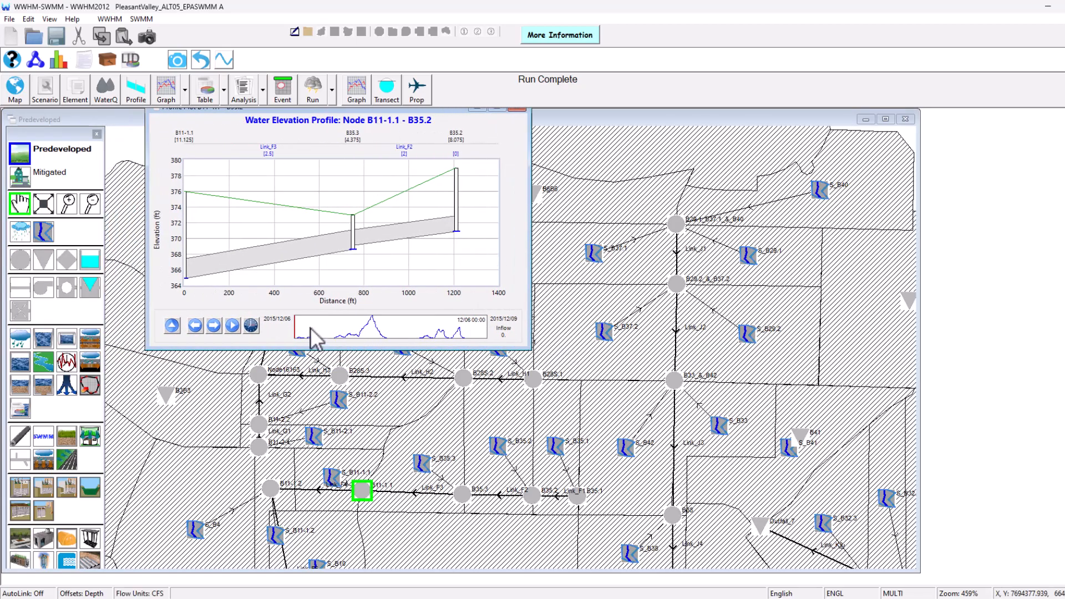
mouse_move(311, 335)
left_mouse_down()
mouse_move(477, 333)
mouse_move(297, 333)
left_mouse_up()
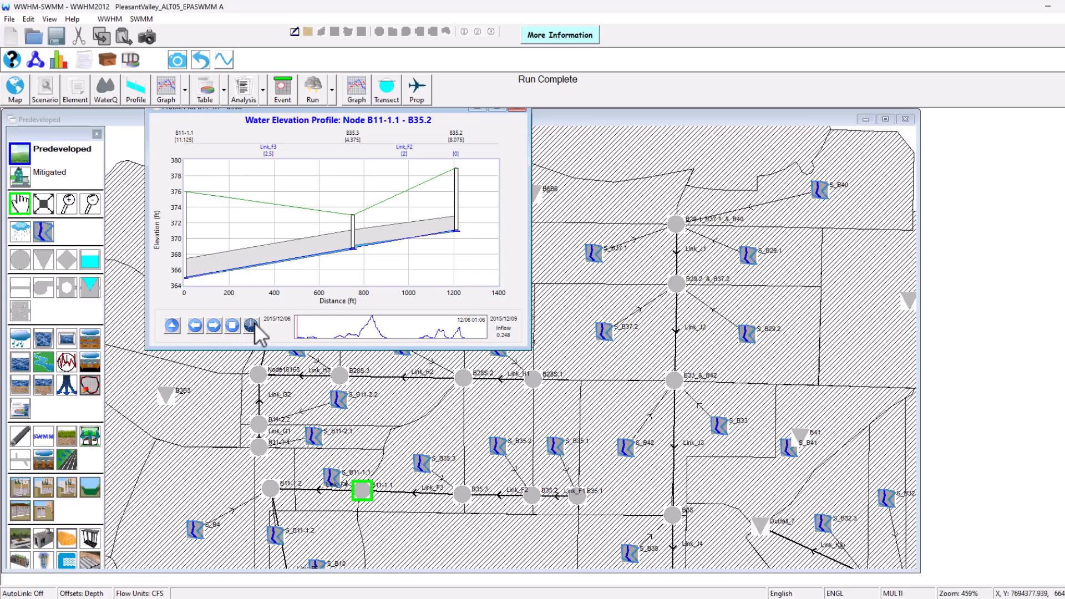
left_click(251, 326)
left_click_drag(251, 277, 258, 245)
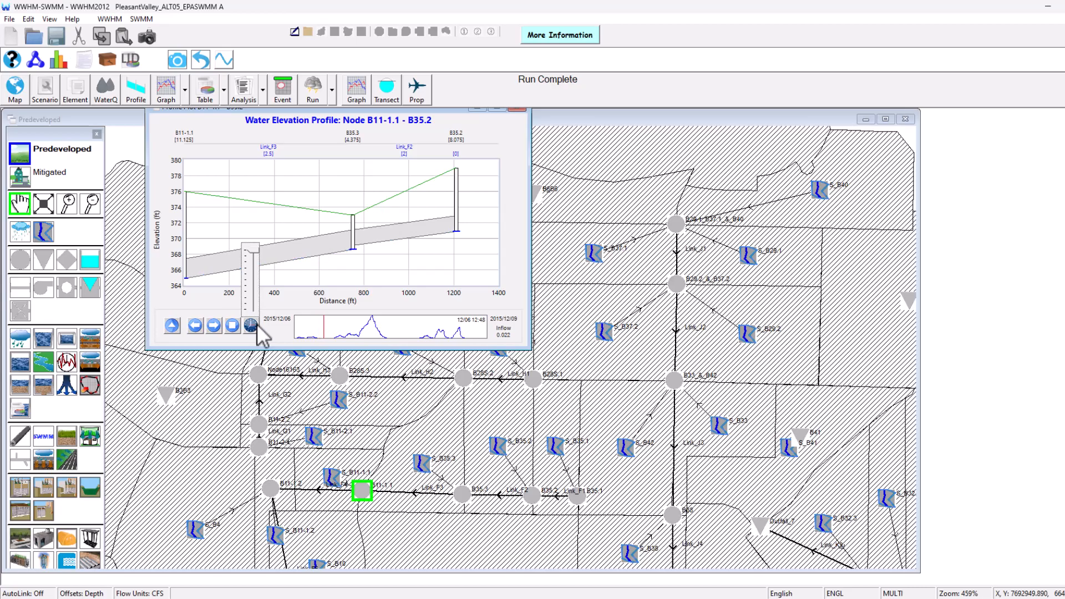
left_click(363, 325)
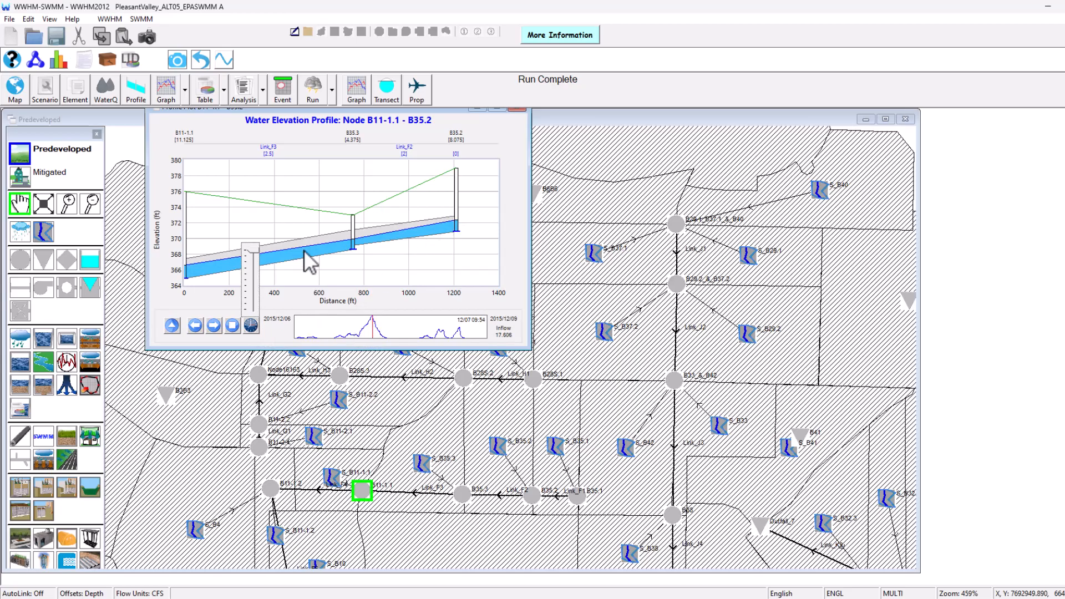
Step: Stop the profile animation, move its time to 12/09 02:06 near the end of the event, and close the plot
left_click(232, 326)
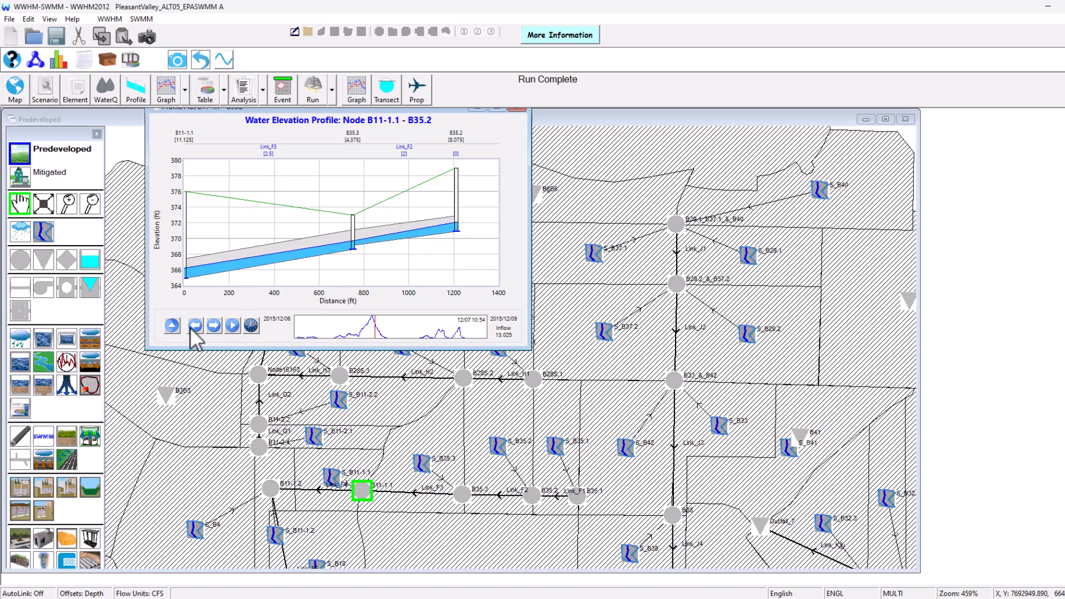
mouse_move(371, 328)
left_mouse_down()
mouse_move(300, 329)
mouse_move(467, 328)
left_mouse_up()
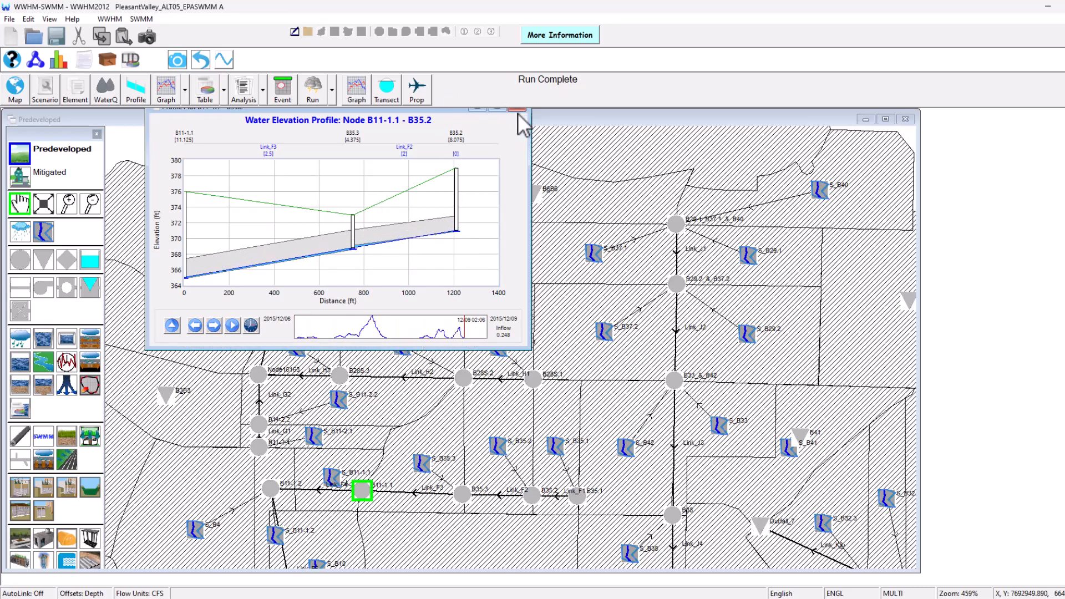
left_click_drag(453, 111, 443, 150)
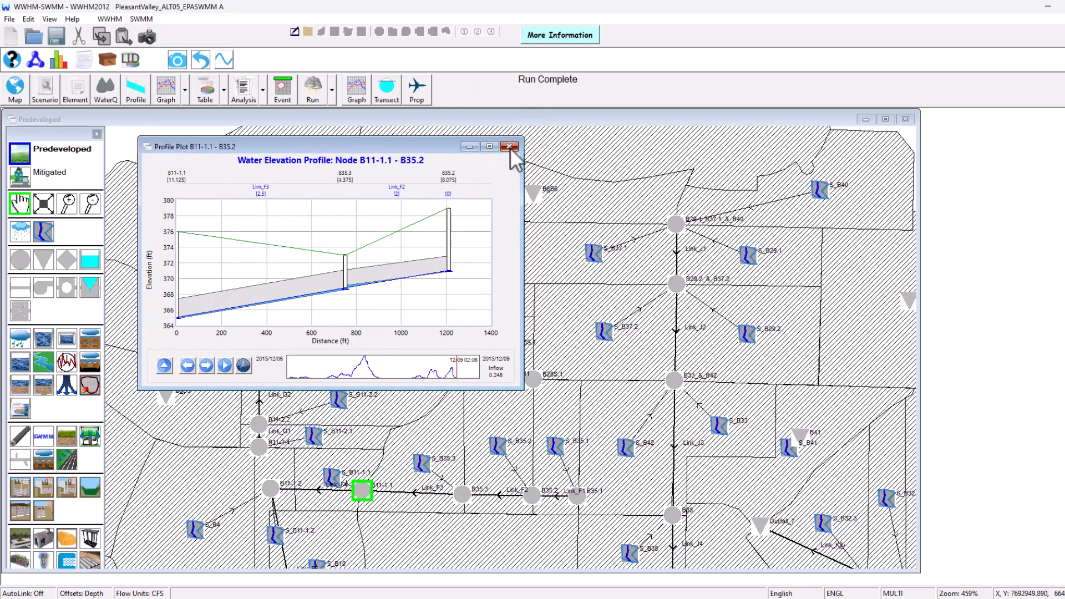
left_click(508, 146)
Step: Create a water elevation profile plot from start node B24-2.4 to its farthest node, Outfall_2
left_click(138, 93)
left_click(170, 148)
left_click(238, 134)
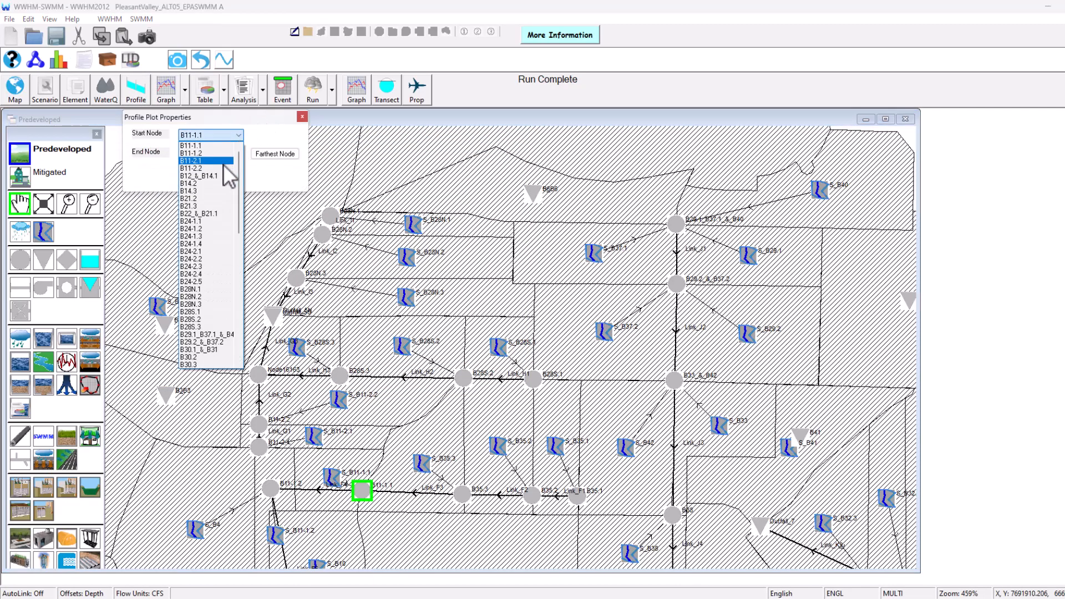
left_click(211, 274)
left_click(269, 155)
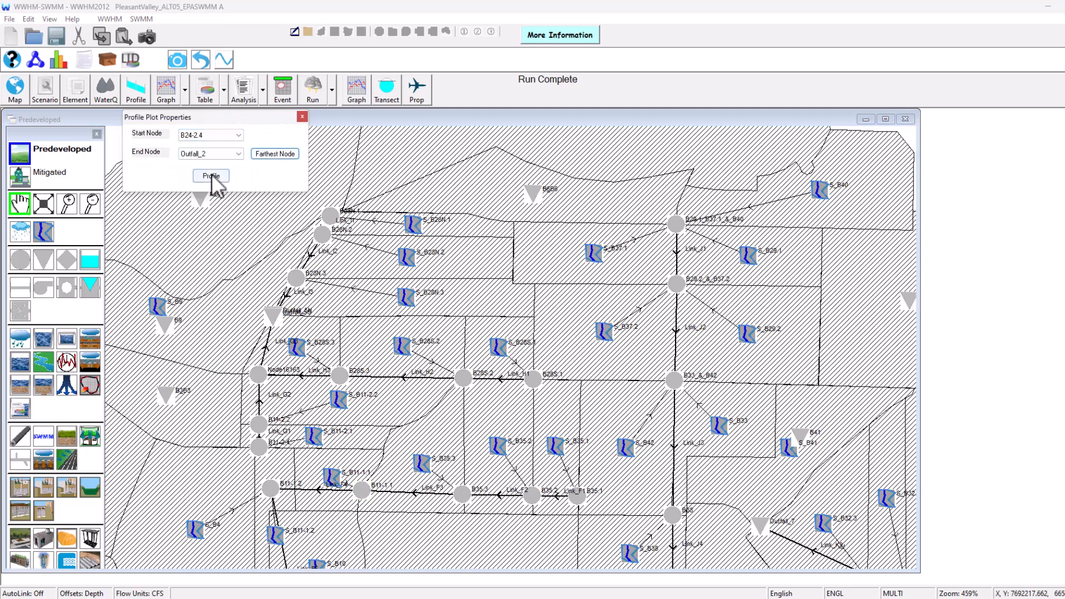
left_click(211, 177)
Step: View the Outfall_2 profile at the inflow peak and at 12/06 19:00 before it, and close the plot
left_click(233, 334)
left_click_drag(234, 334, 229, 332)
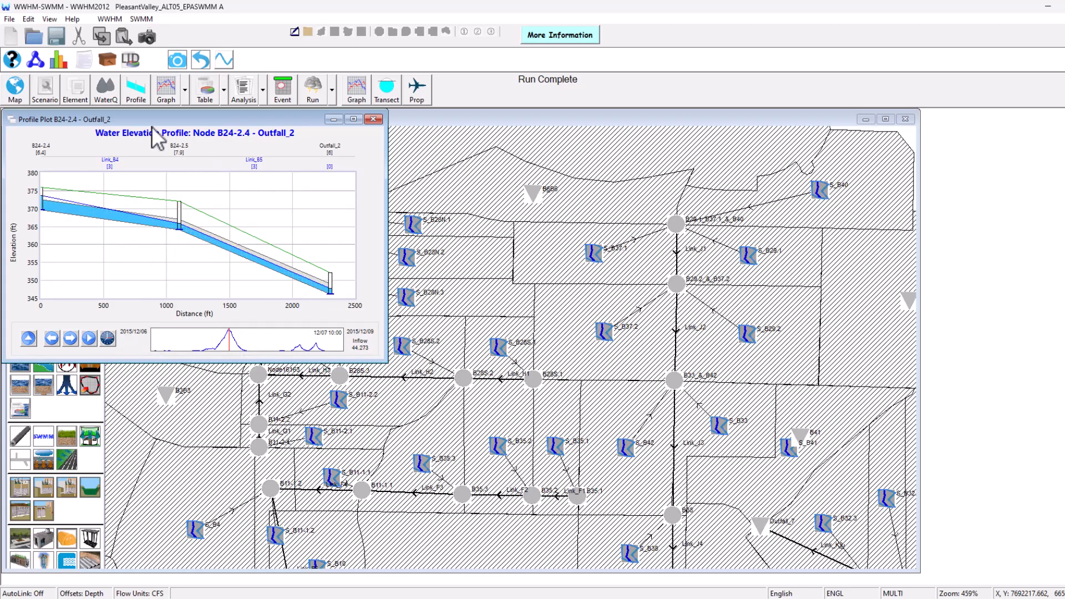
mouse_move(232, 340)
left_mouse_down()
mouse_move(288, 343)
mouse_move(138, 311)
left_mouse_up()
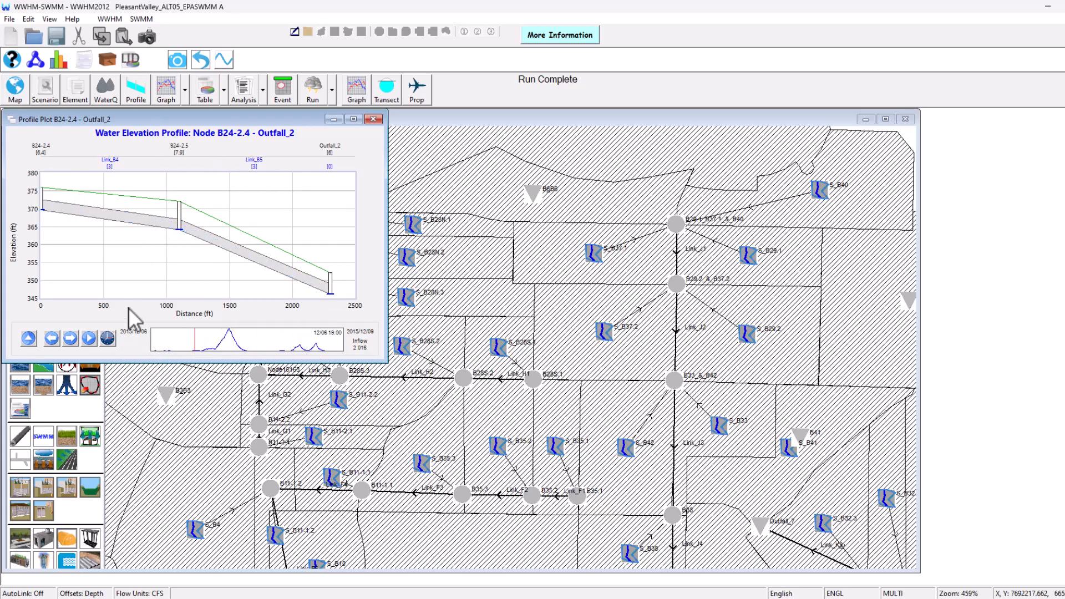
left_click(380, 118)
Step: Display the water-level cross section of Outfall_5S
left_click(357, 100)
left_click(388, 95)
mouse_move(273, 323)
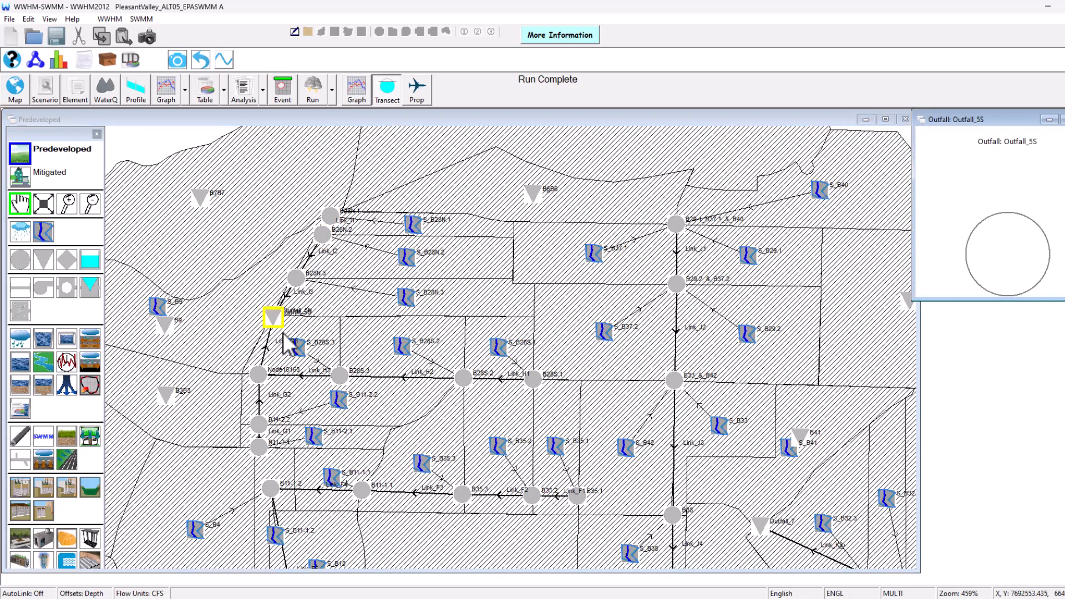